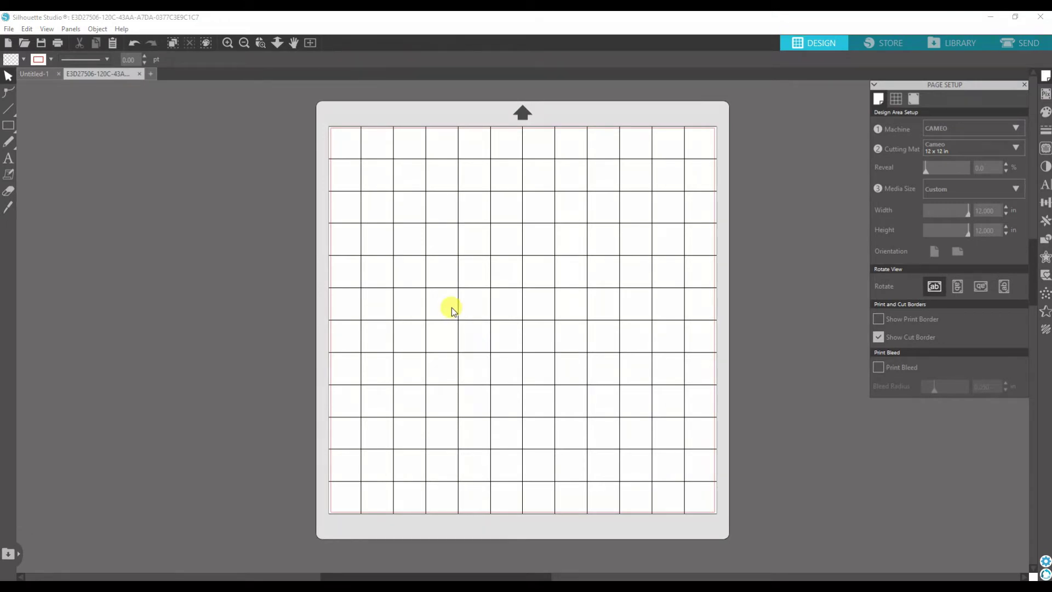
- Draw three trial rectangles on the mat, then select them all and delete them
left_click(8, 125)
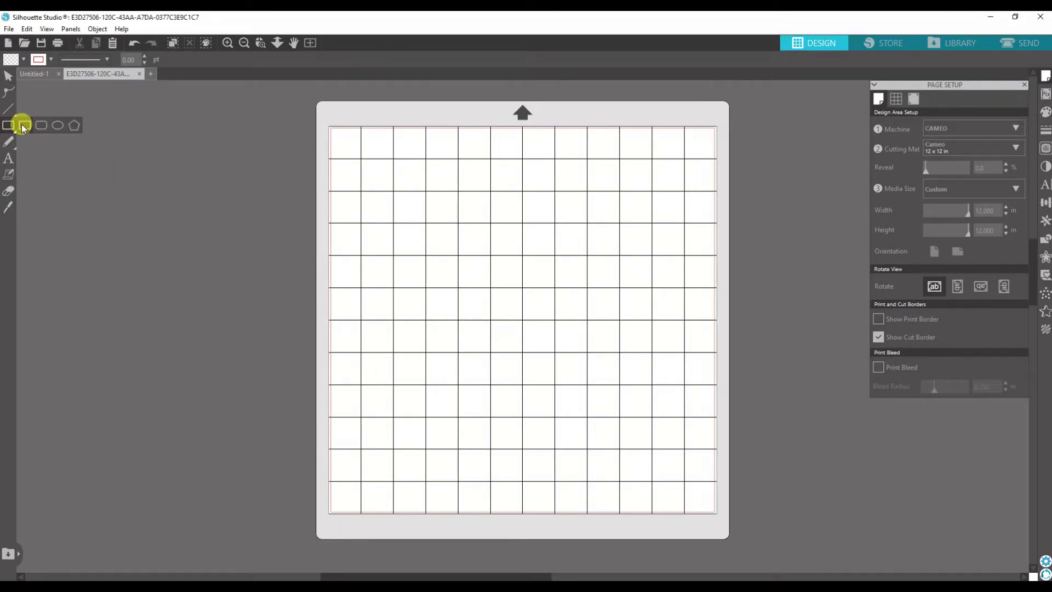
left_click(24, 128)
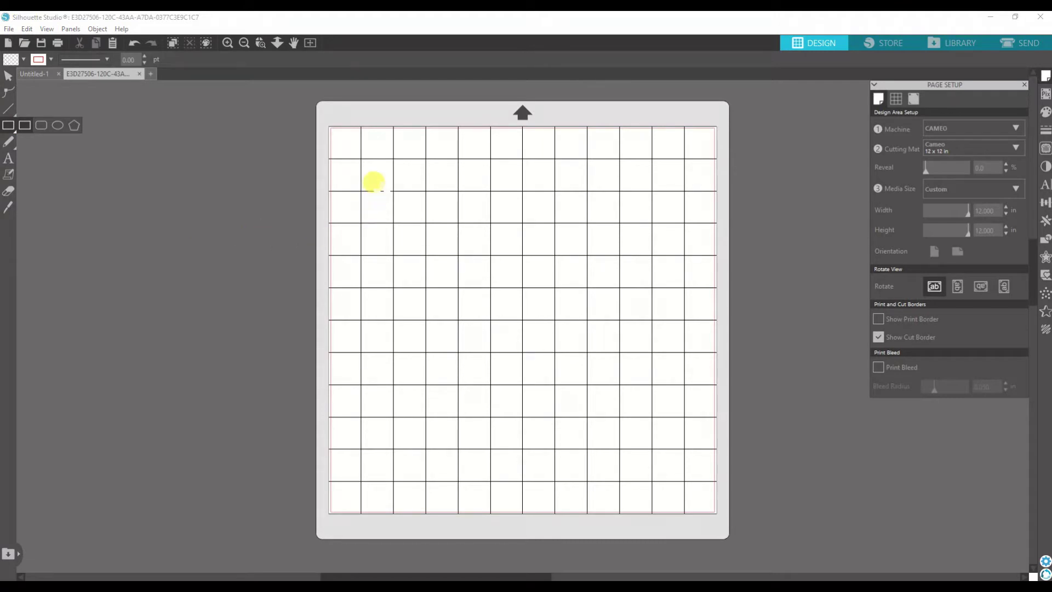
left_click_drag(377, 186, 545, 327)
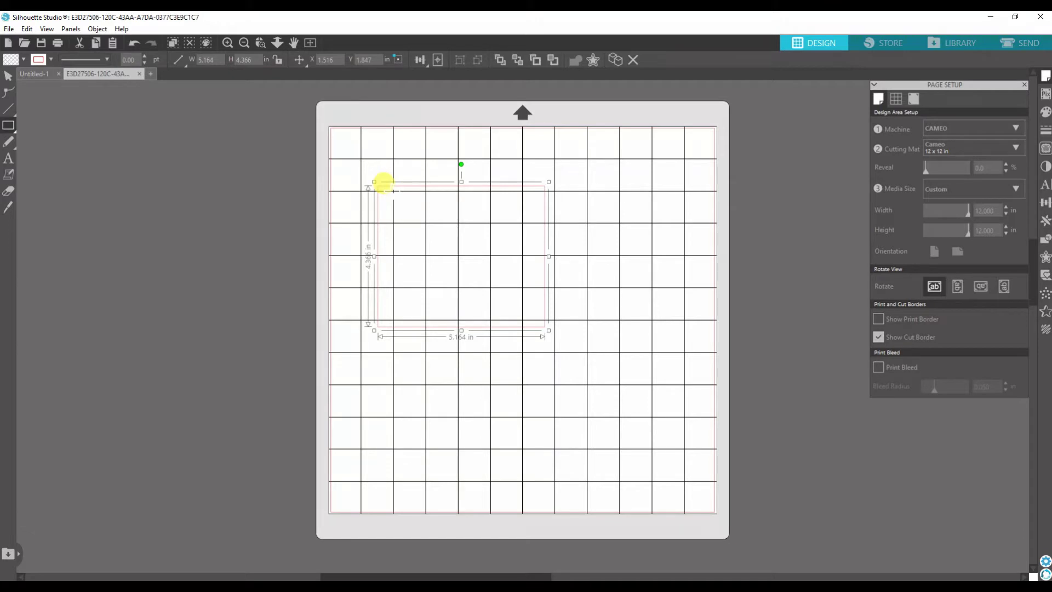
left_click_drag(393, 191, 444, 333)
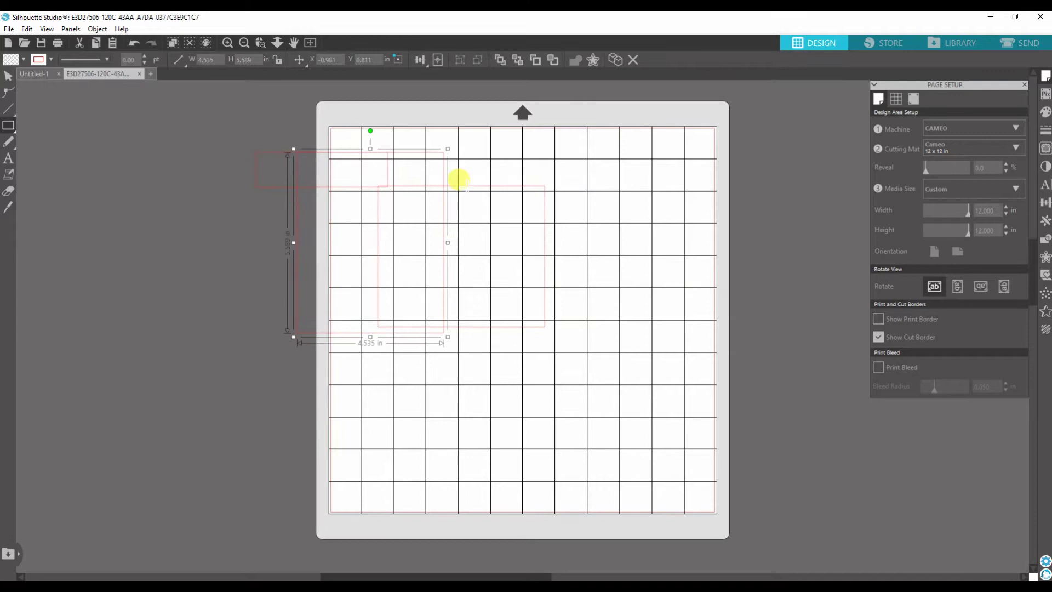
left_click_drag(463, 182, 380, 271)
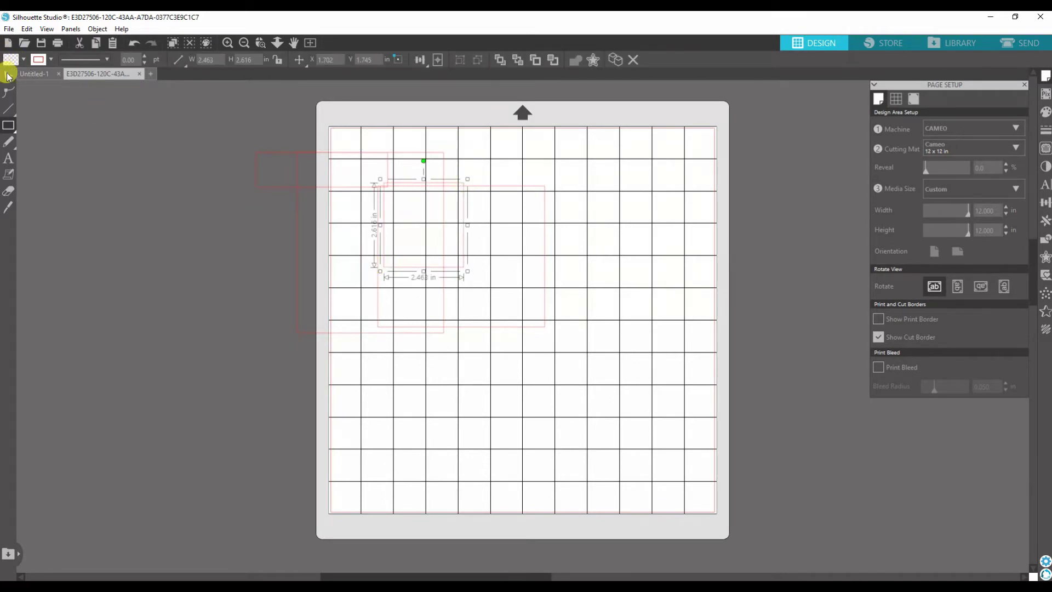
left_click(8, 77)
left_click_drag(213, 125, 573, 418)
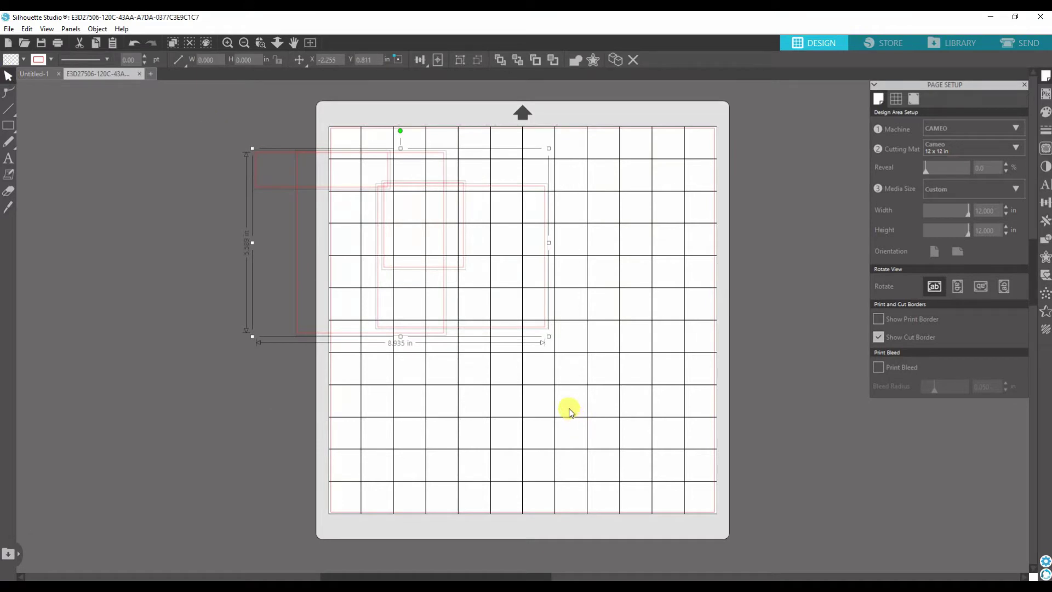
key("Delete")
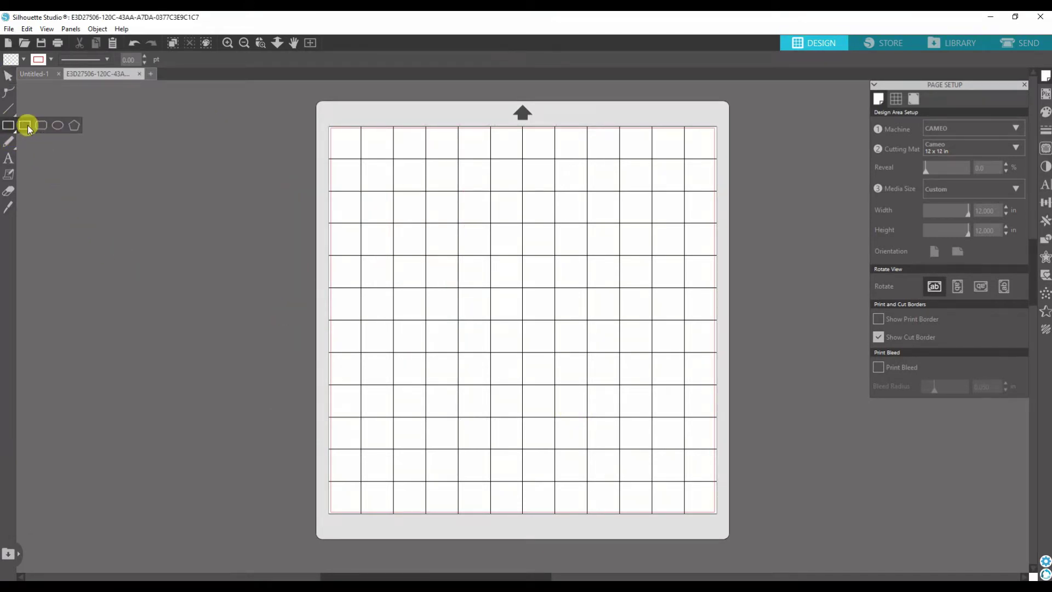
- Draw a 4.366 × 3.346 in rectangle and move it near the mat's left edge
left_click(25, 125)
left_click_drag(445, 207, 590, 317)
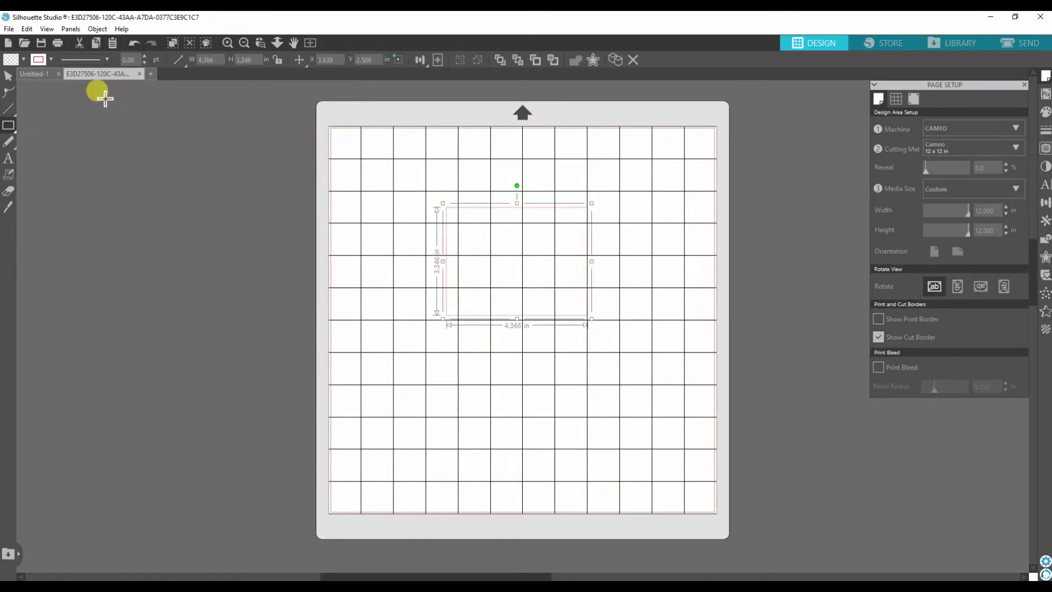
left_click(8, 75)
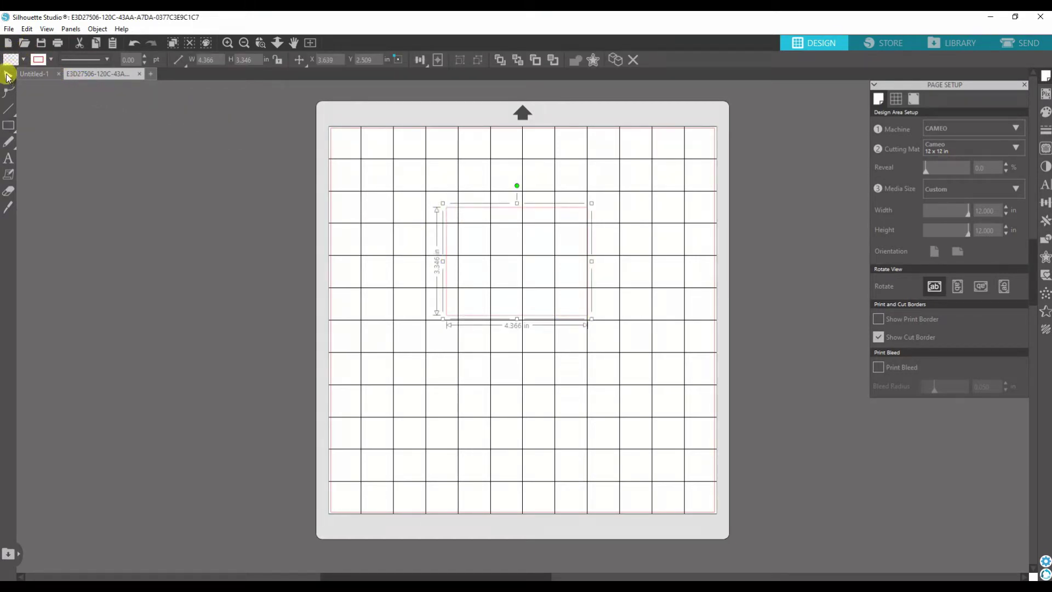
left_click_drag(476, 209, 376, 213)
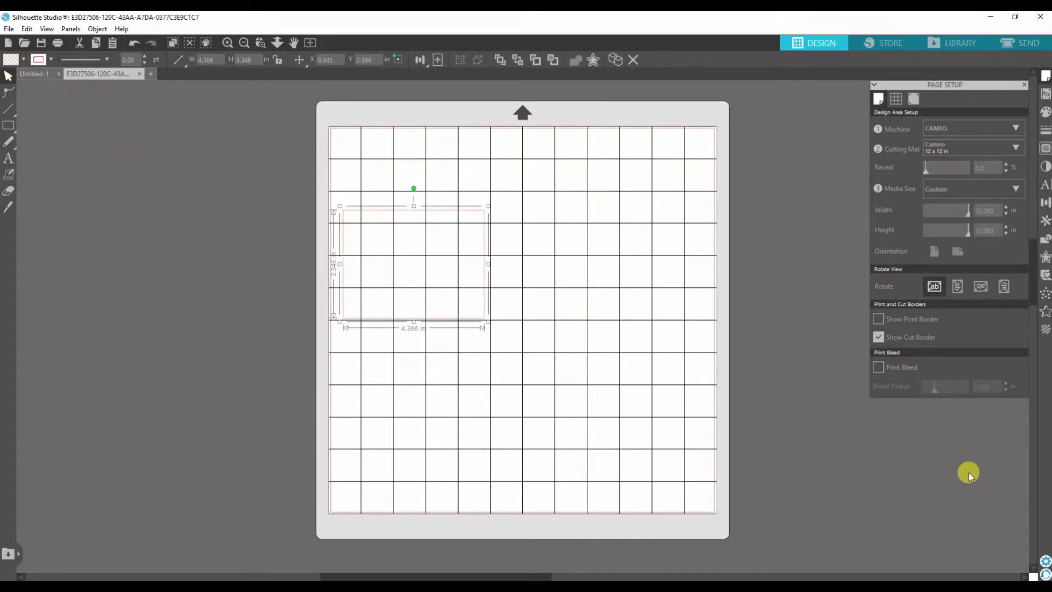
- In Tools preferences, set After Creating a Shape to Choose Select and confirm
left_click(1045, 561)
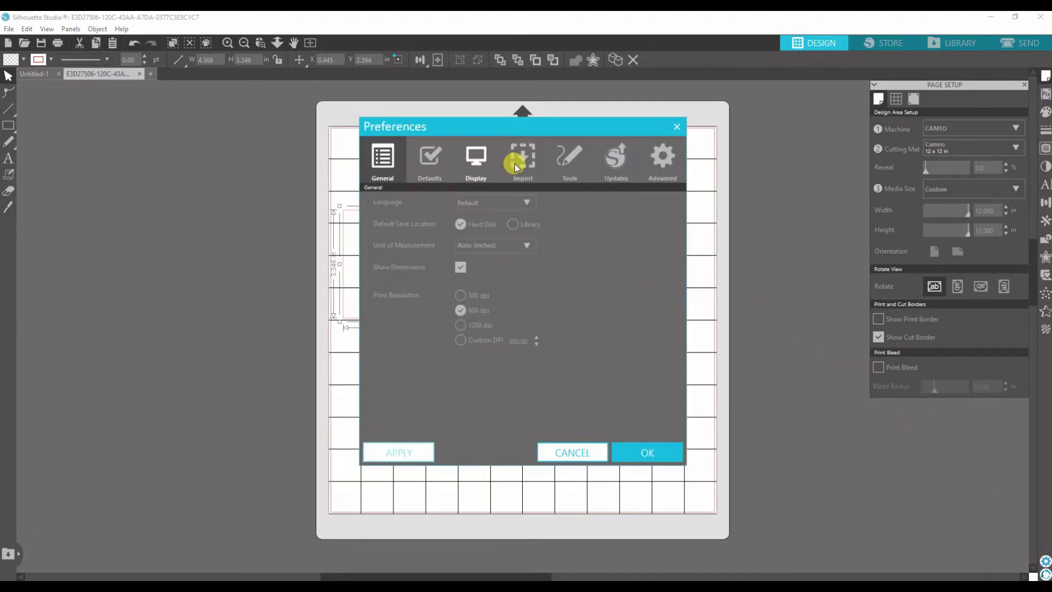
left_click(564, 160)
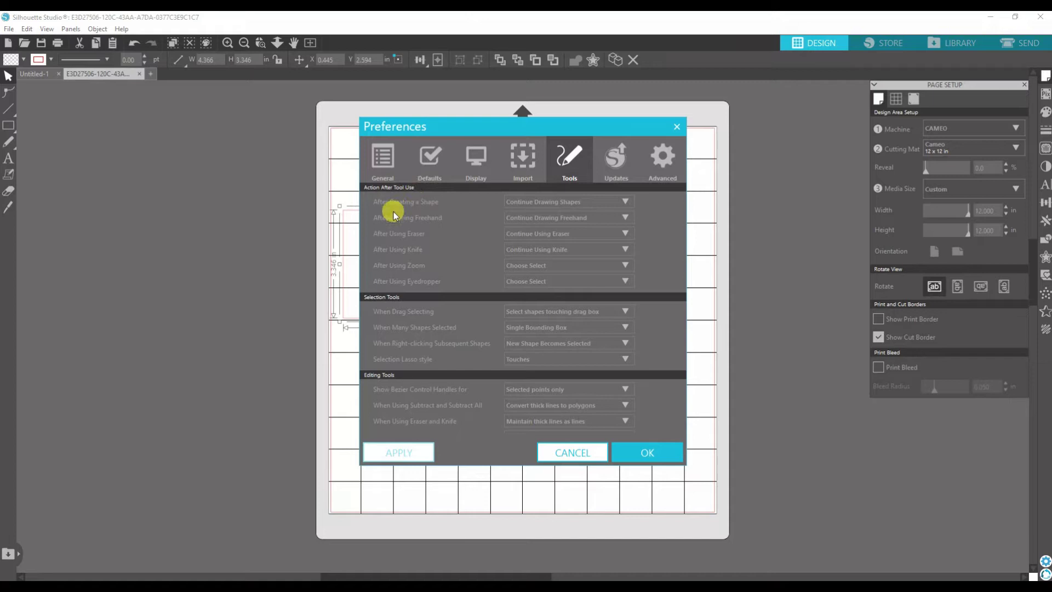
left_click(524, 204)
left_click(524, 211)
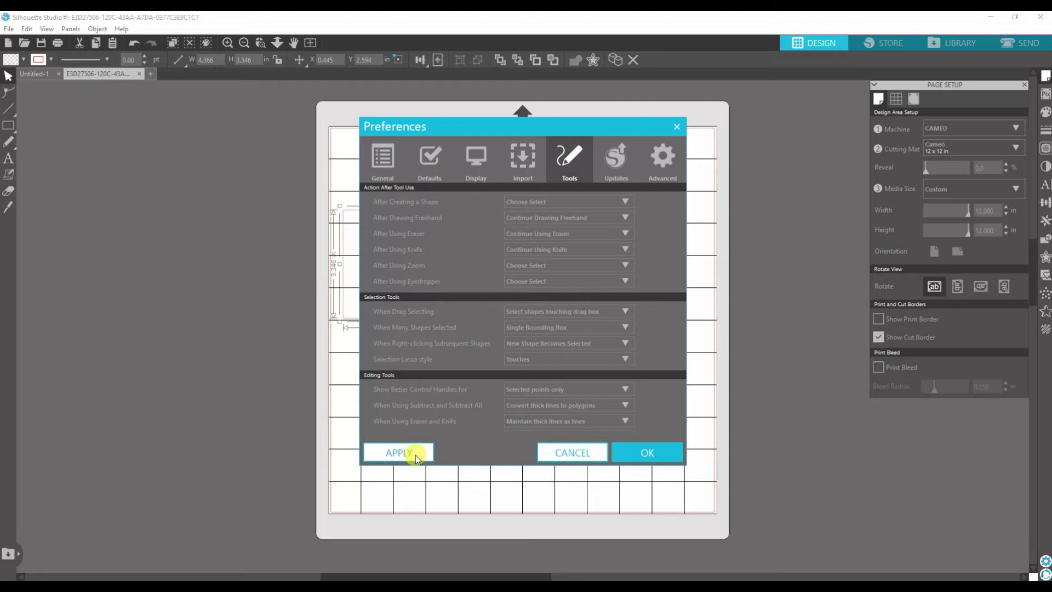
left_click(657, 457)
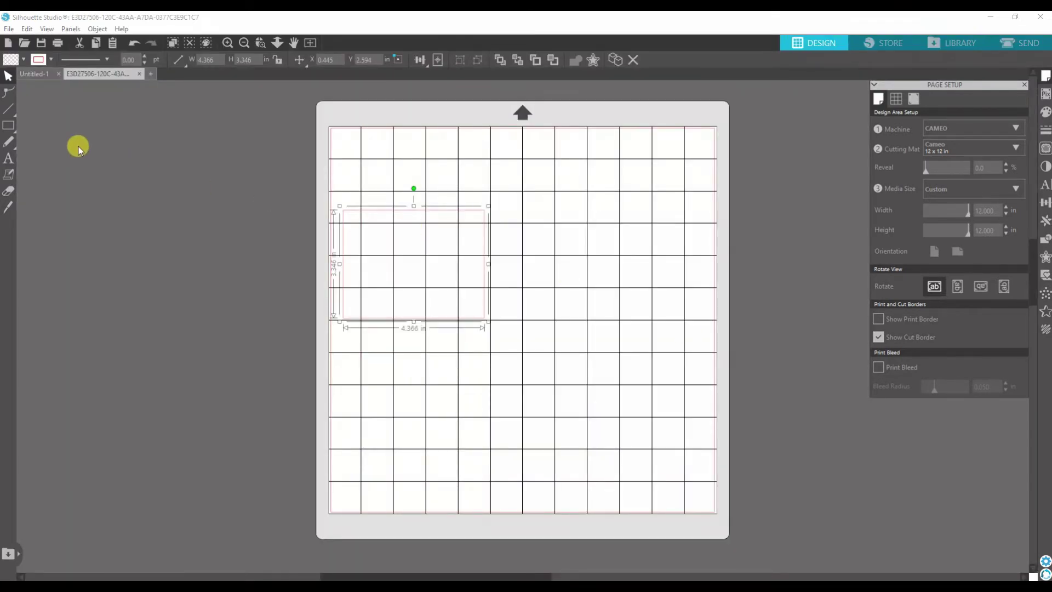
- Draw a large rectangle and a smaller one near the mat's top, shifting each right and down
left_click(78, 148)
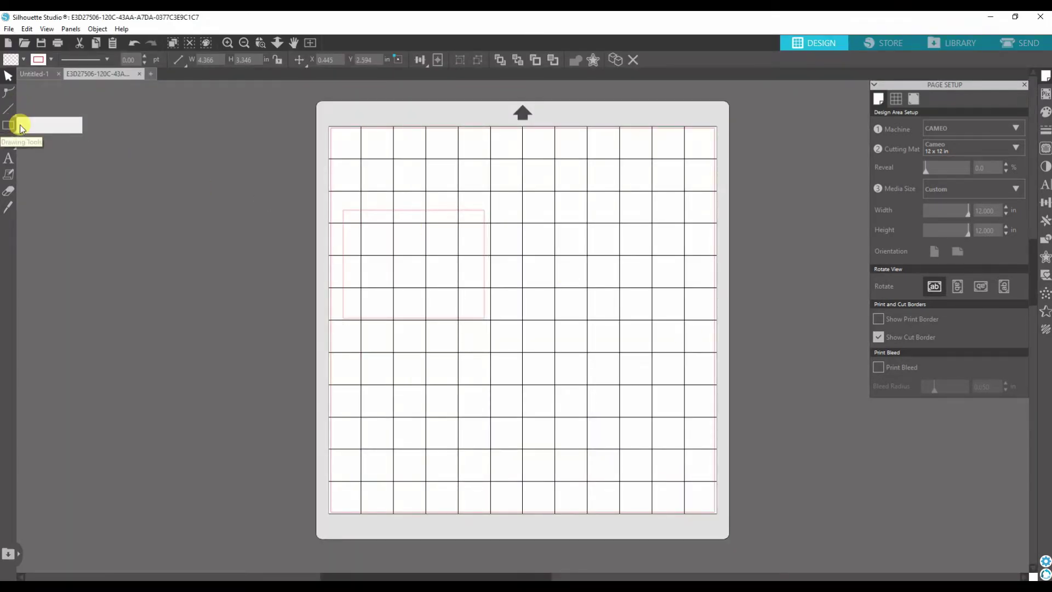
left_click(21, 127)
left_click_drag(28, 129, 537, 435)
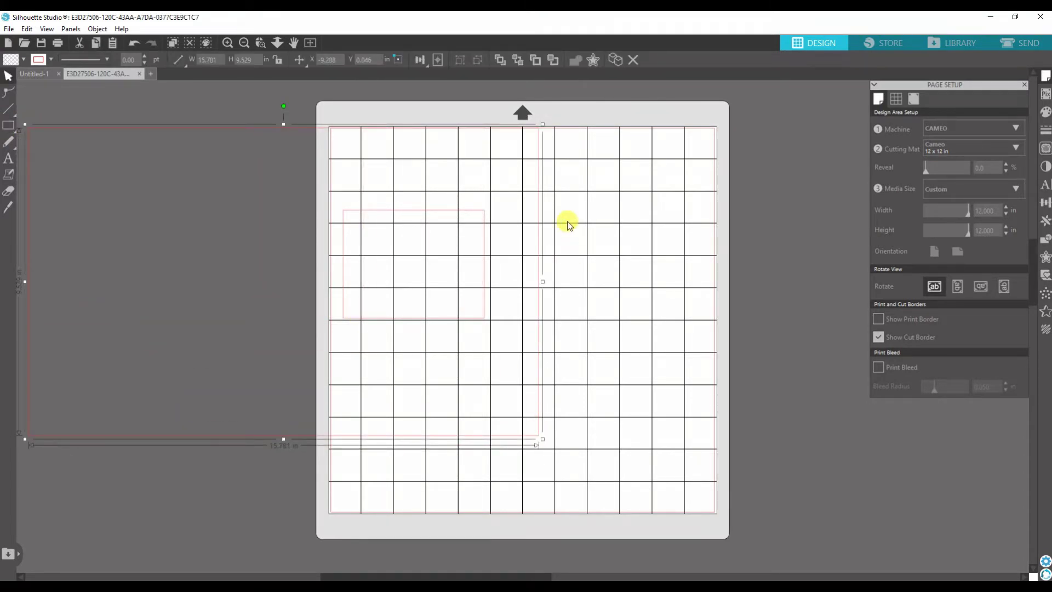
left_click_drag(498, 121, 644, 199)
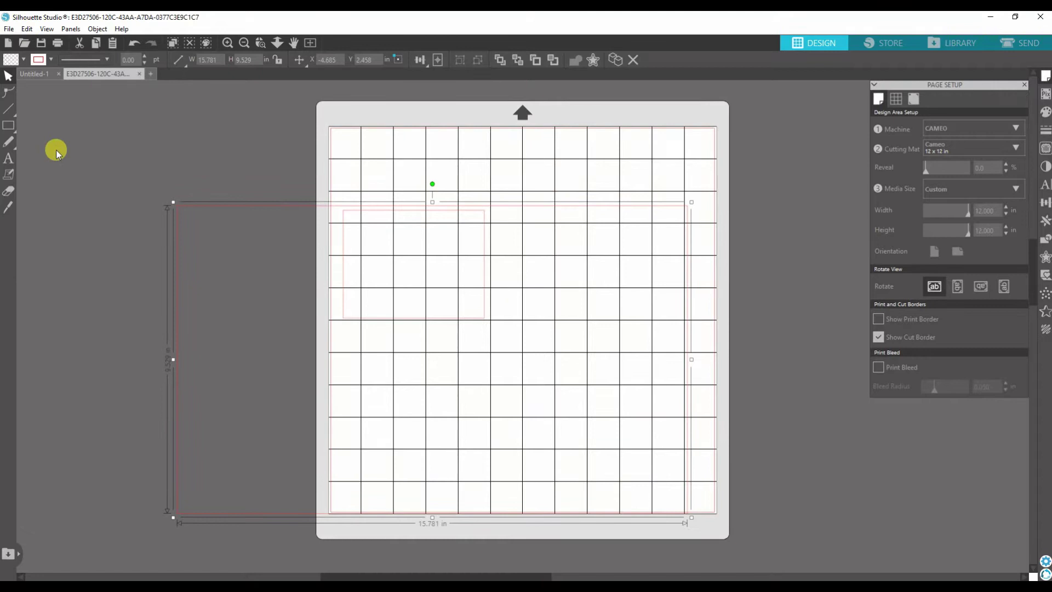
left_click(8, 126)
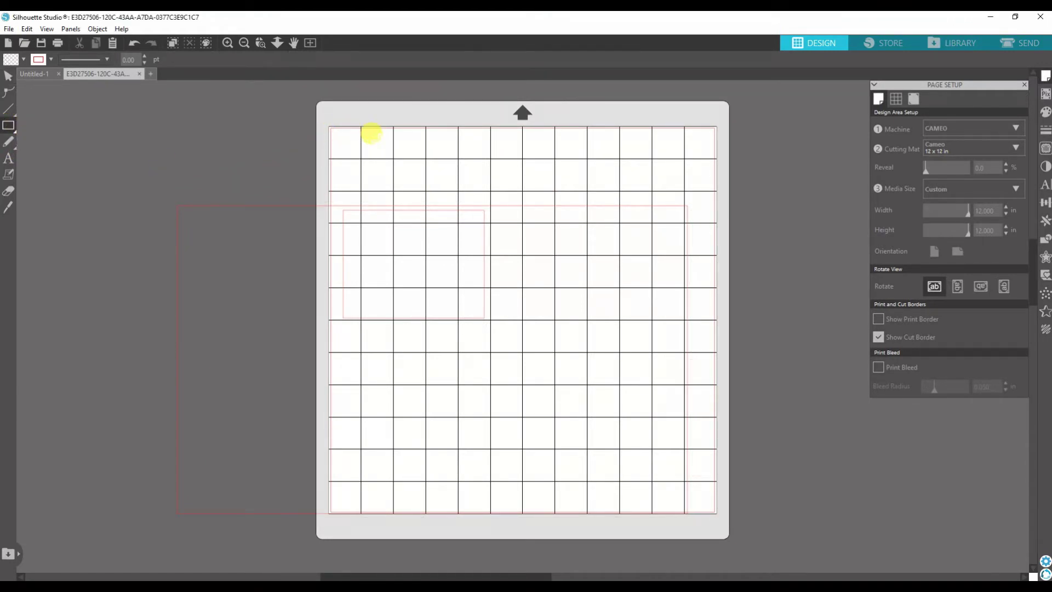
left_click_drag(372, 133, 500, 268)
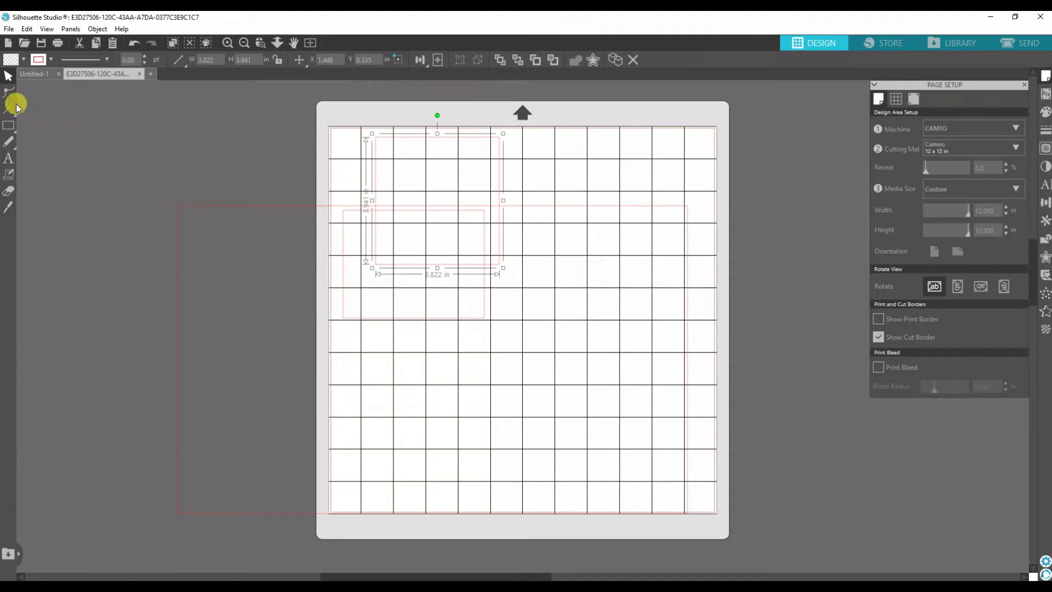
left_click(8, 76)
left_click_drag(441, 145, 584, 197)
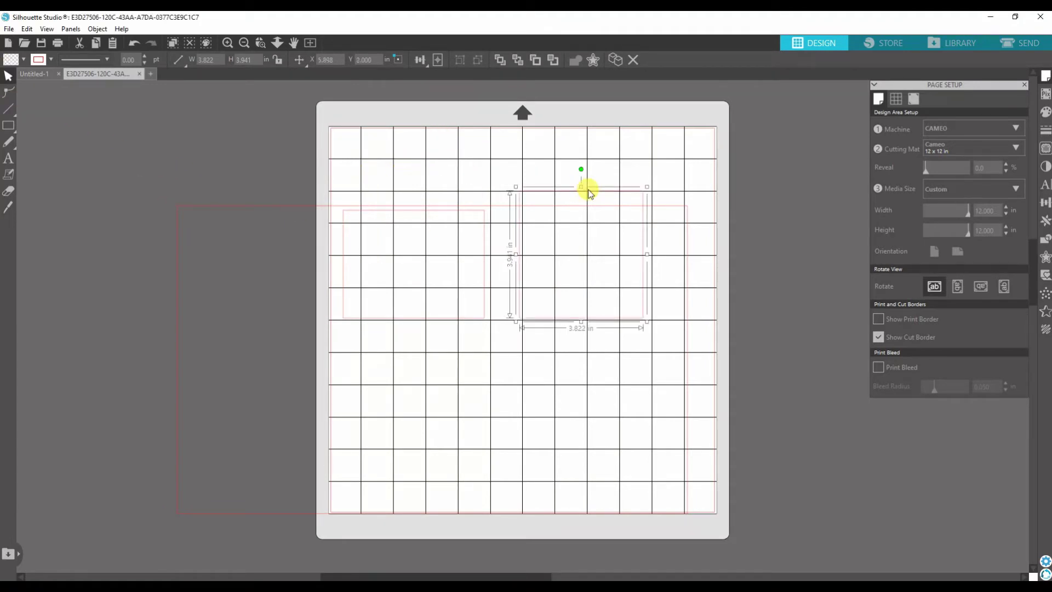
- Delete all shapes, then draw a 5.809 × 4.739 in rectangle at the mat's left edge
left_click_drag(174, 138, 646, 416)
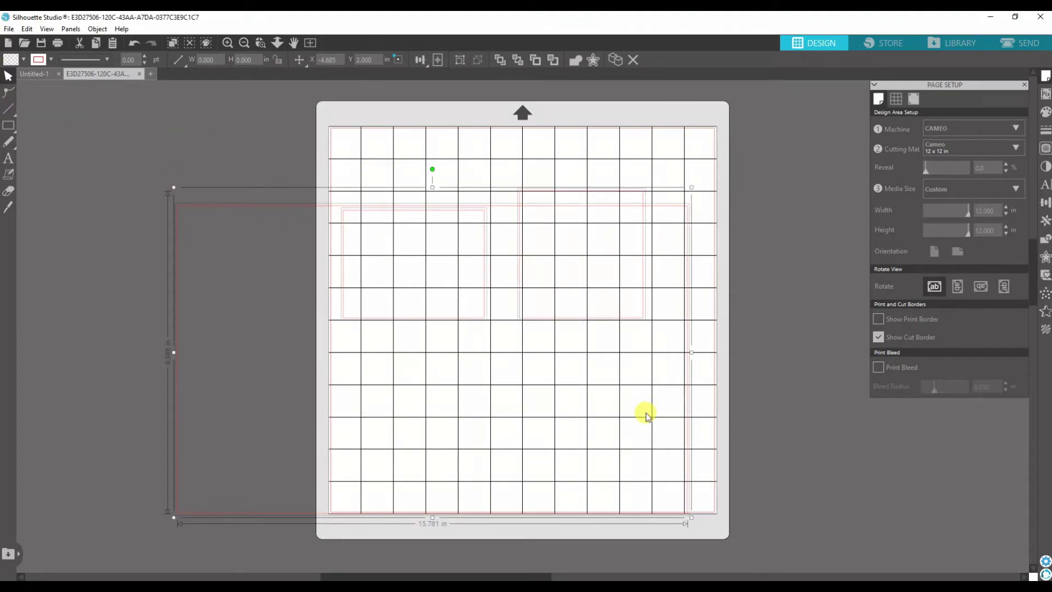
key("Delete")
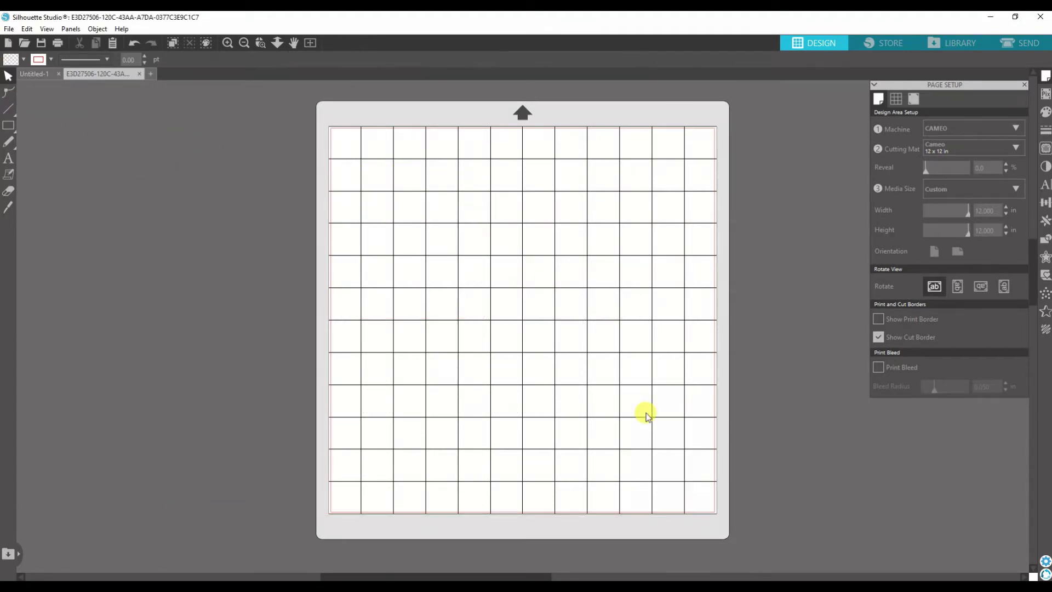
left_click(11, 126)
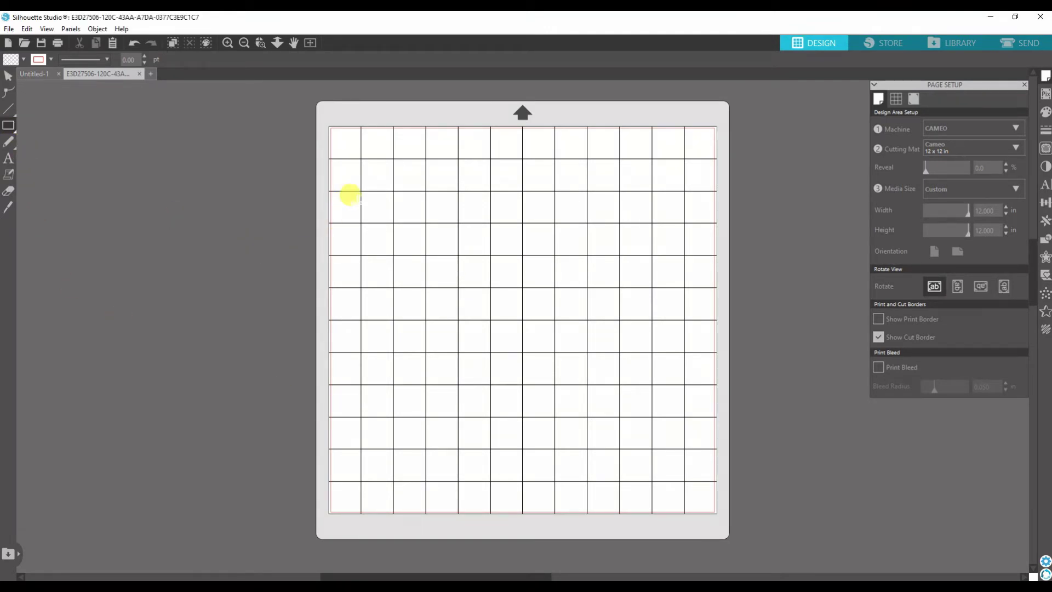
left_click_drag(351, 190, 549, 345)
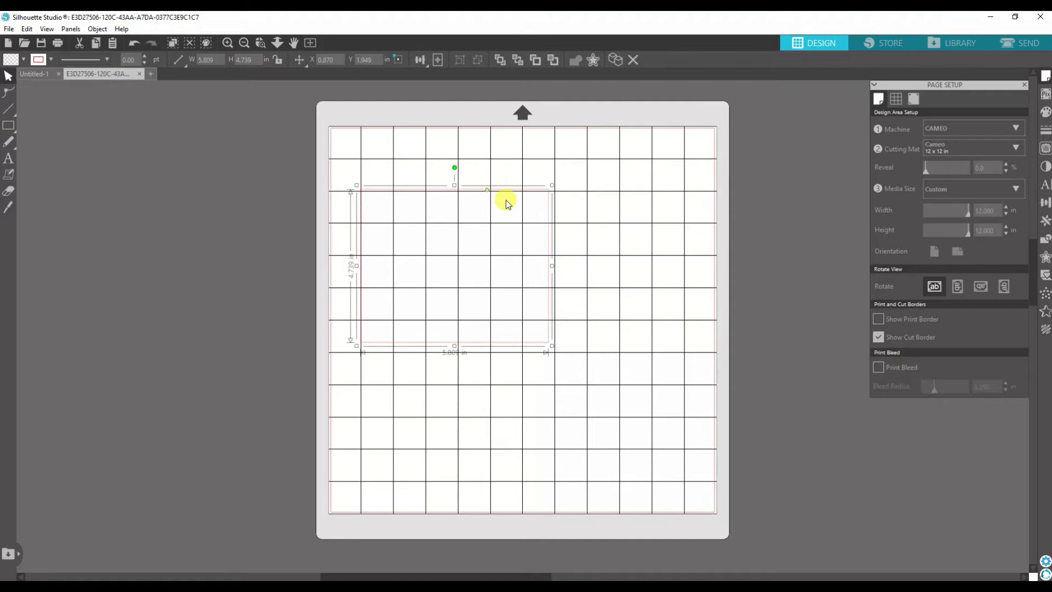
left_click_drag(505, 203, 461, 227)
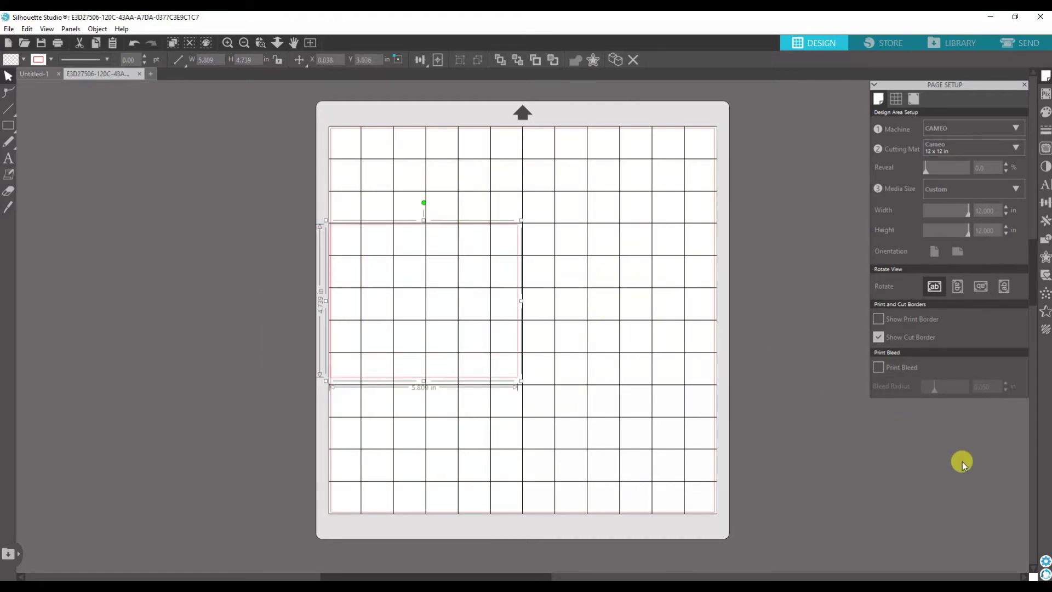
- In Tools preferences, review the After Drawing Freehand and After Using Eraser options, leaving both unchanged
left_click(1045, 561)
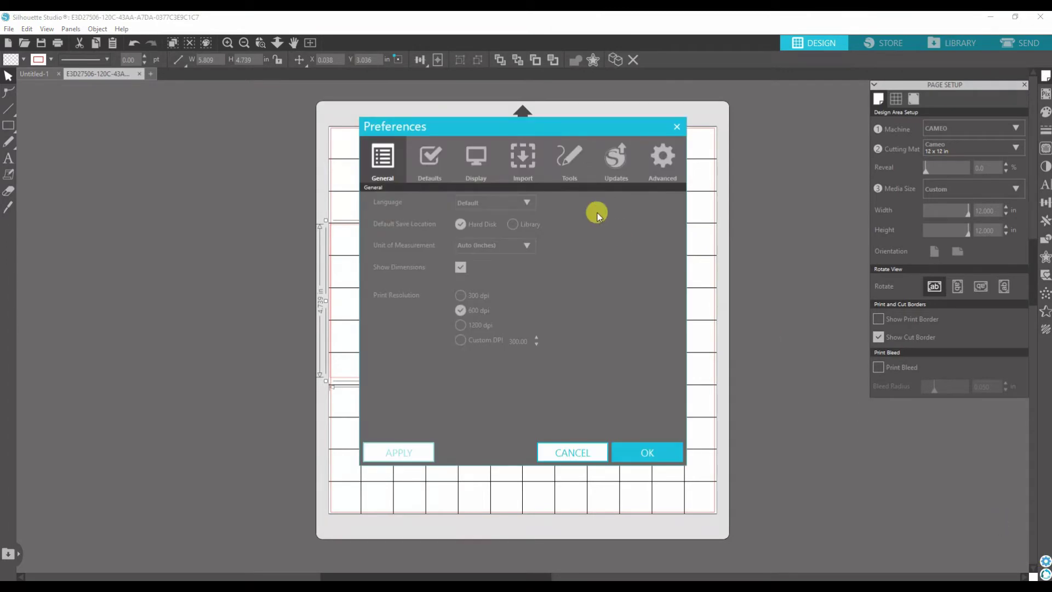
left_click(568, 159)
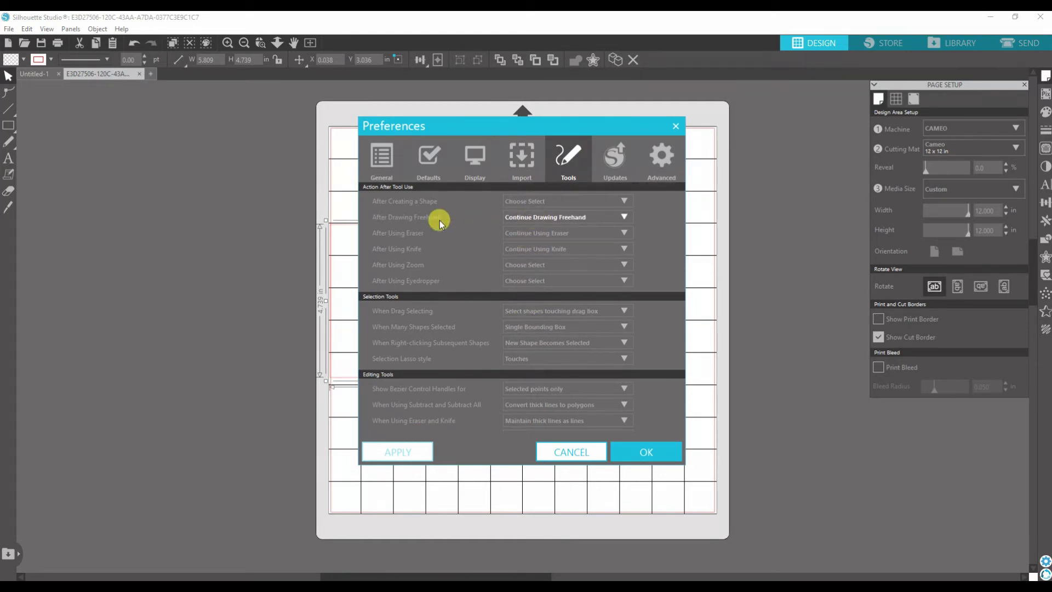
left_click(539, 218)
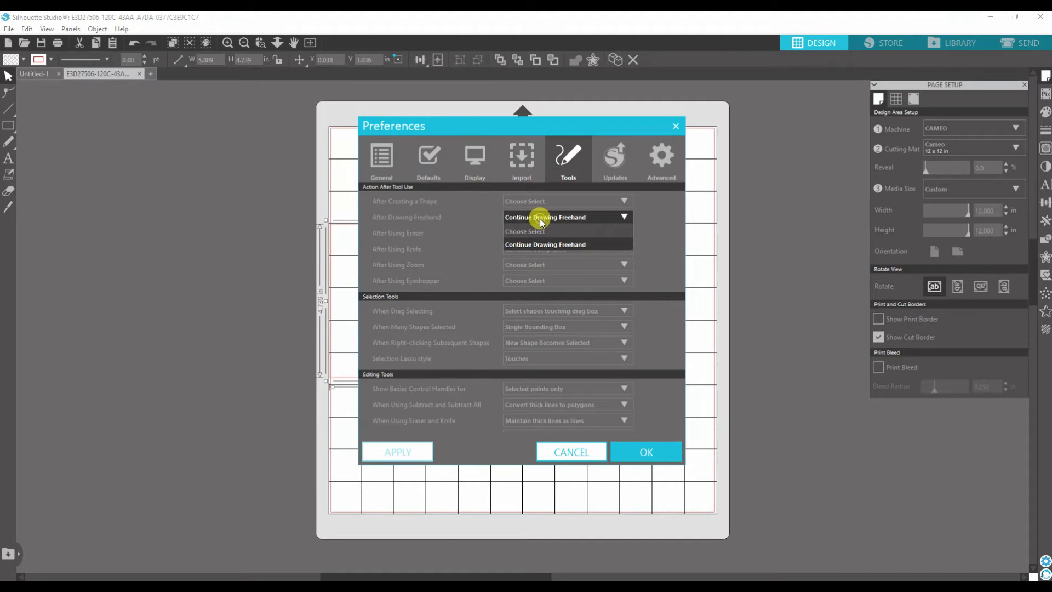
left_click(542, 218)
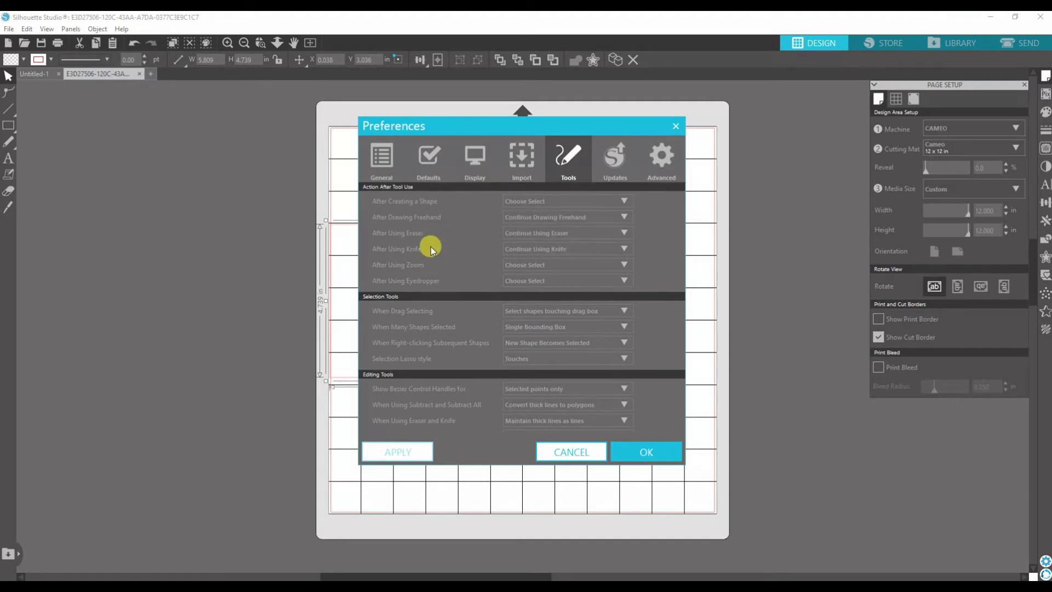
left_click(524, 230)
left_click(522, 234)
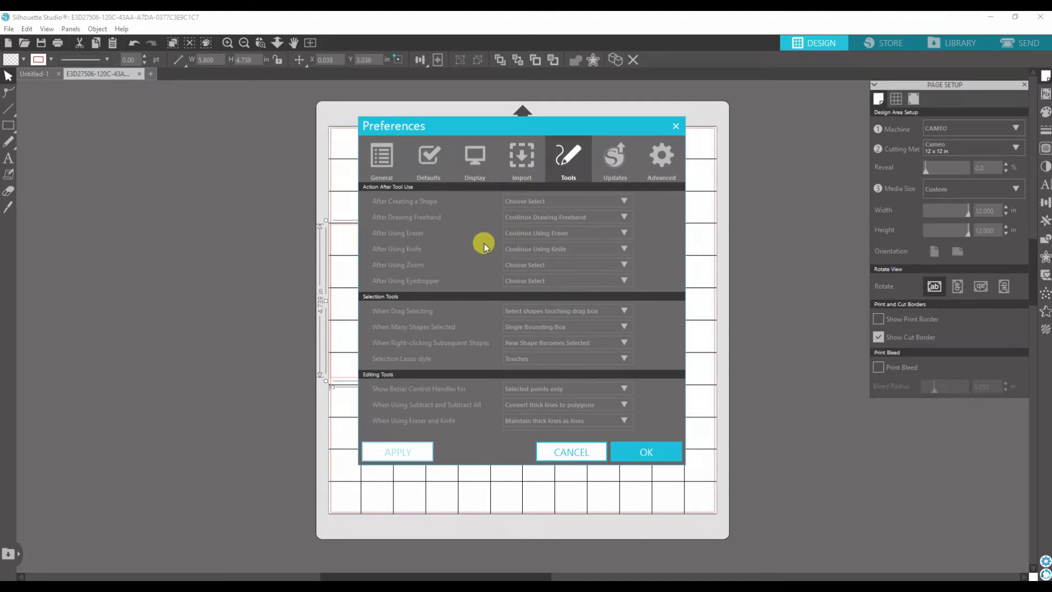
left_click(547, 234)
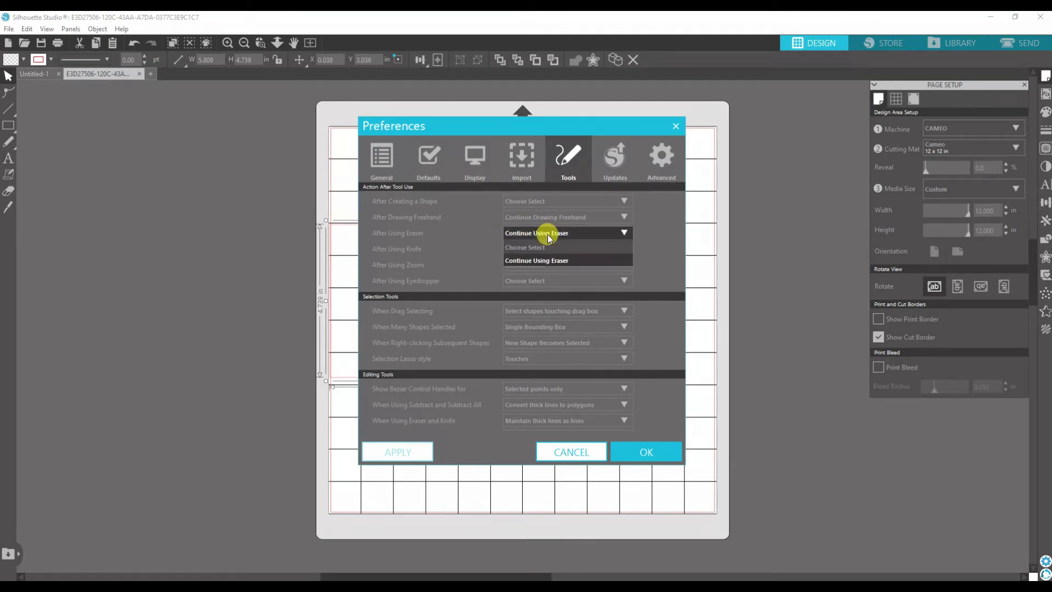
left_click(550, 235)
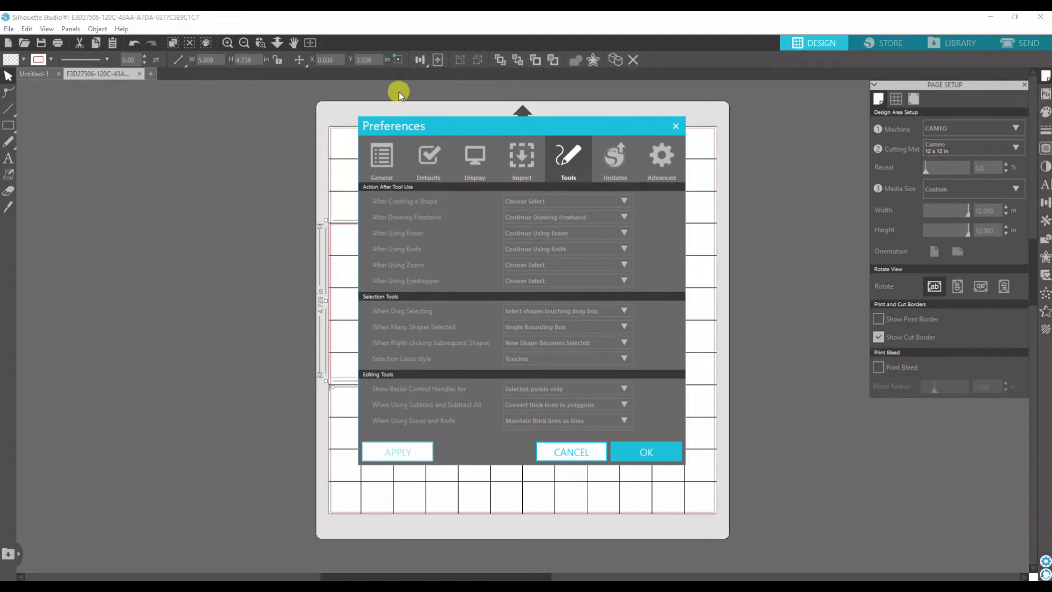
- Set the Display Button Size slider to Large and confirm with OK
left_click(475, 166)
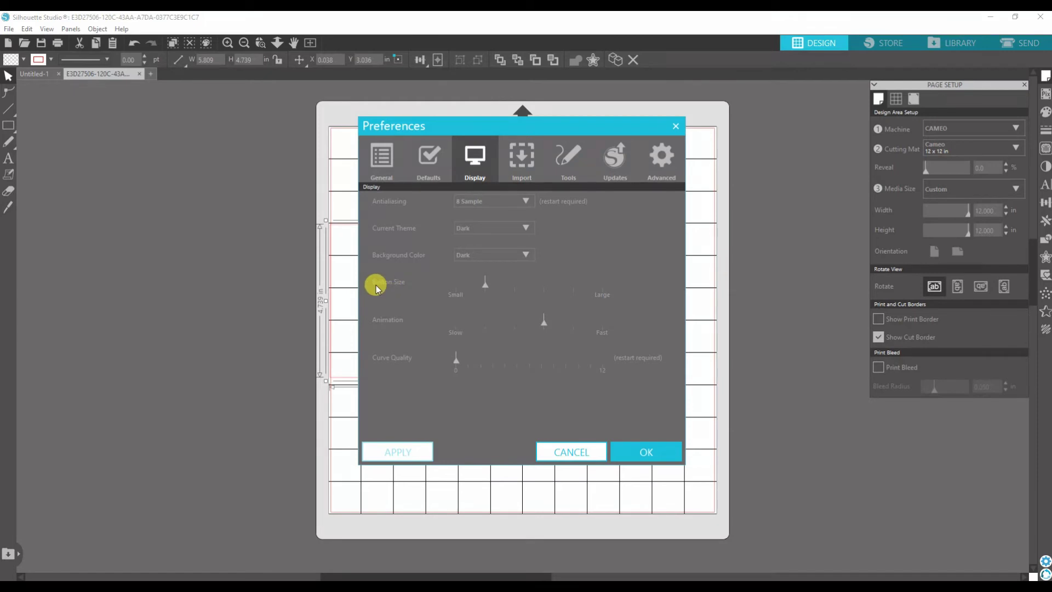
left_click(485, 285)
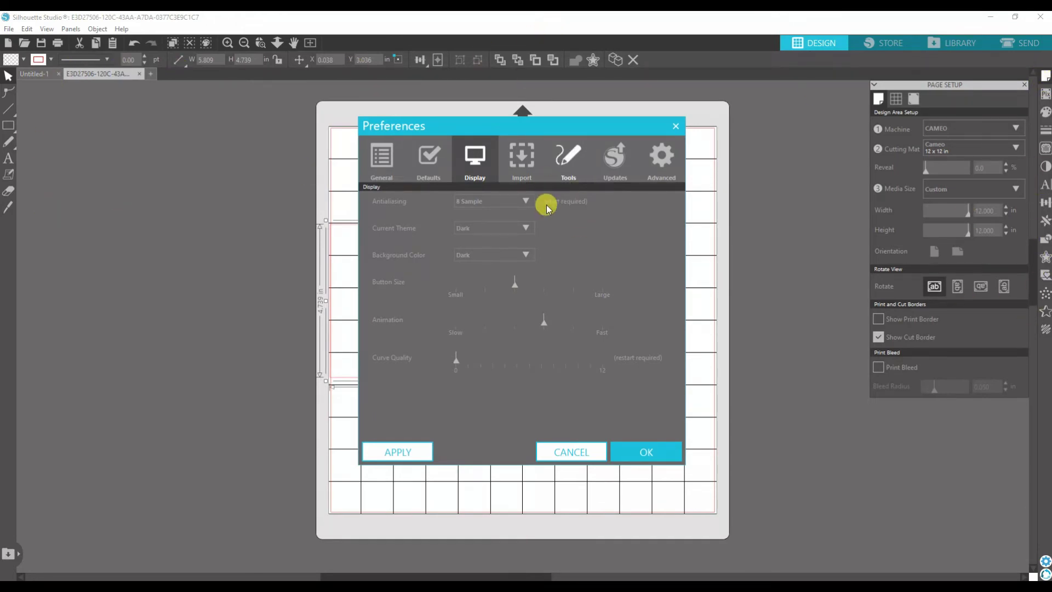
left_click_drag(515, 288, 602, 286)
left_click(660, 449)
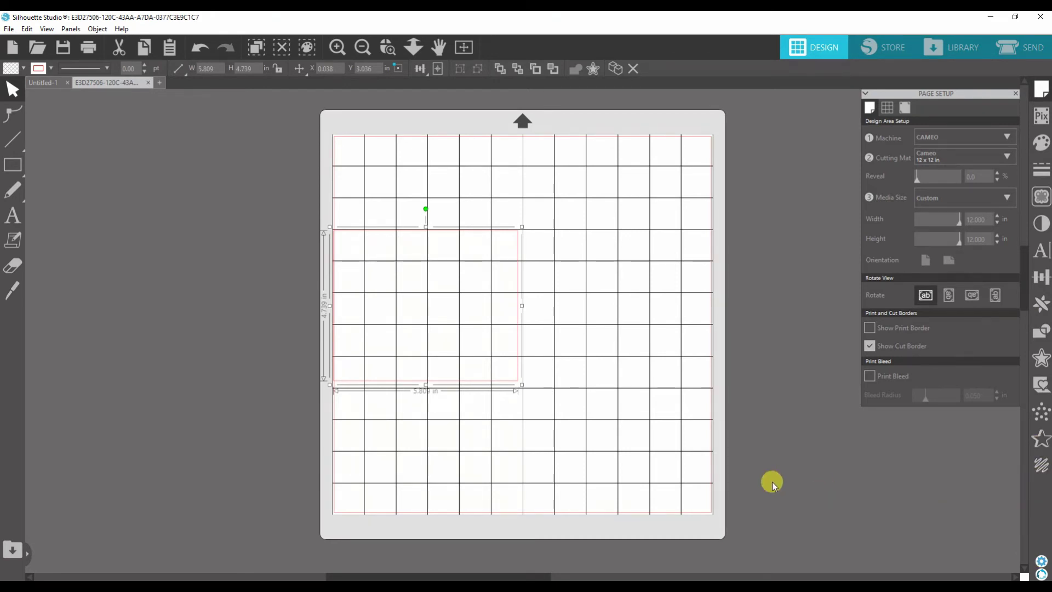
- Return the Display Button Size slider to the medium middle setting and confirm with OK
left_click(1041, 562)
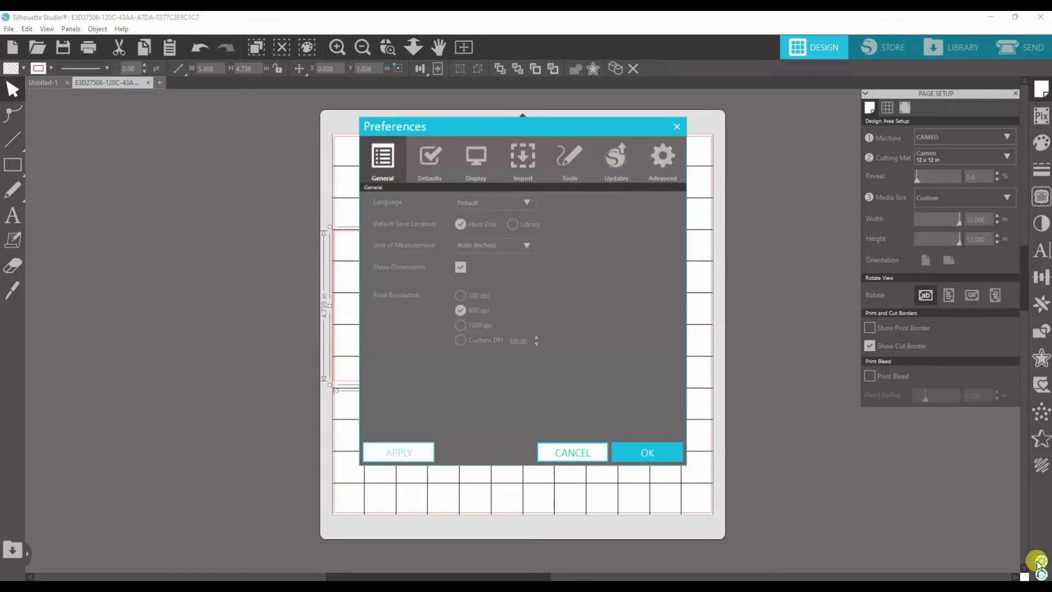
left_click(476, 178)
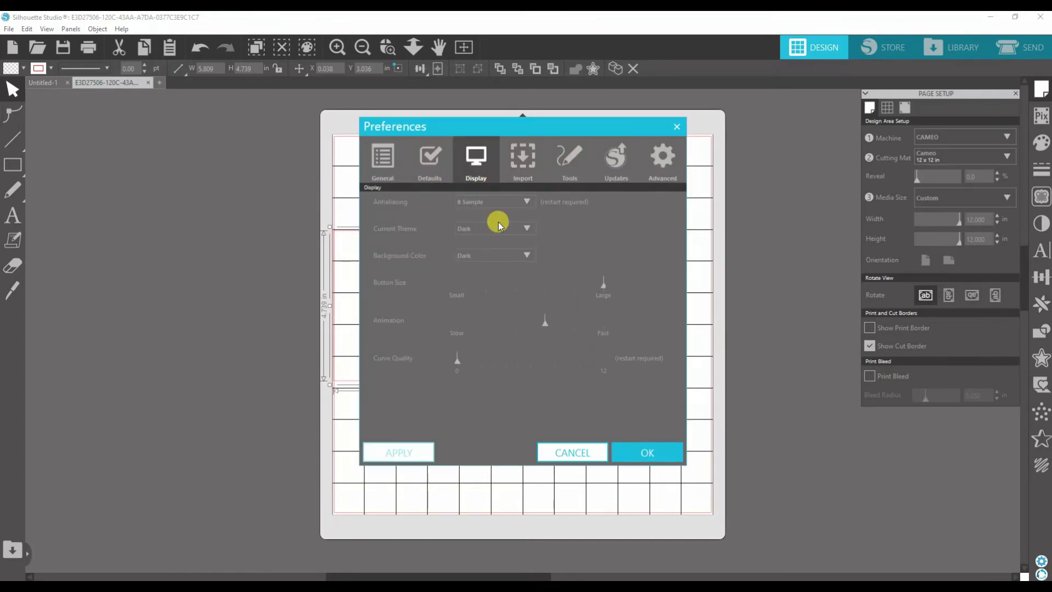
left_click(603, 287)
left_click_drag(557, 295, 514, 296)
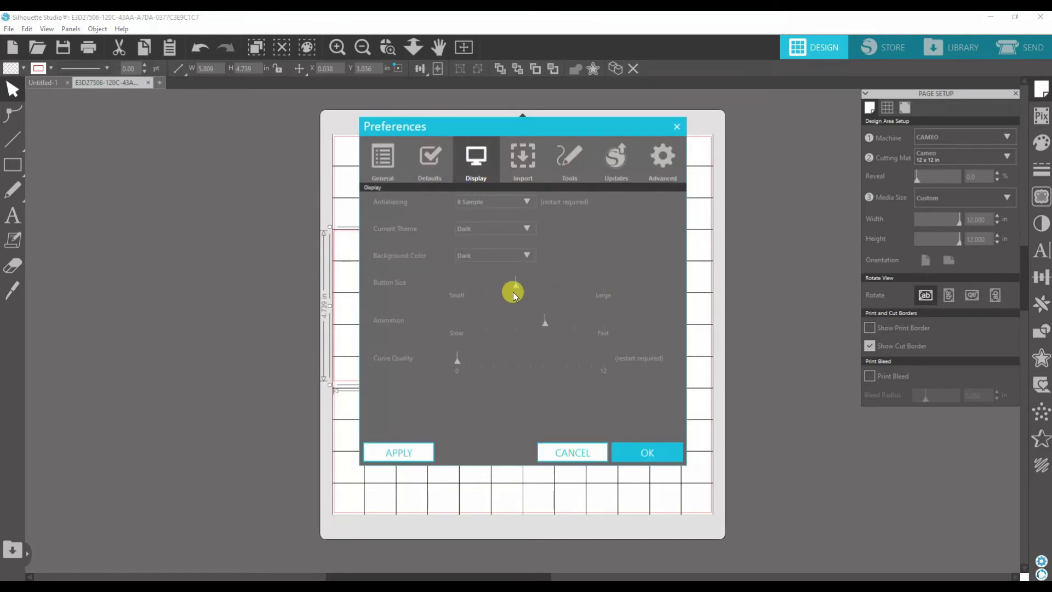
left_click(639, 453)
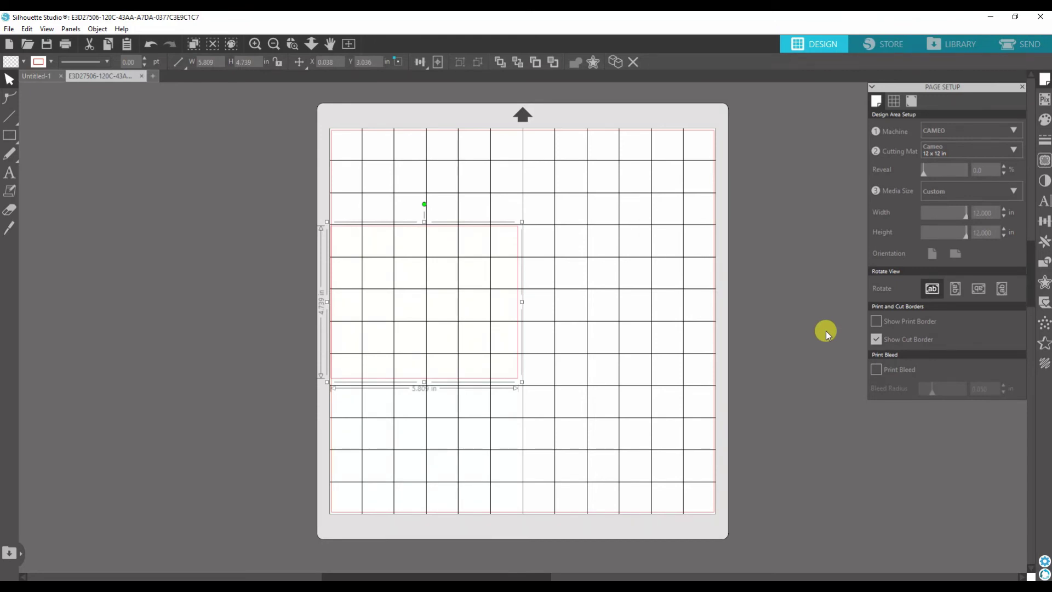
left_click(1044, 562)
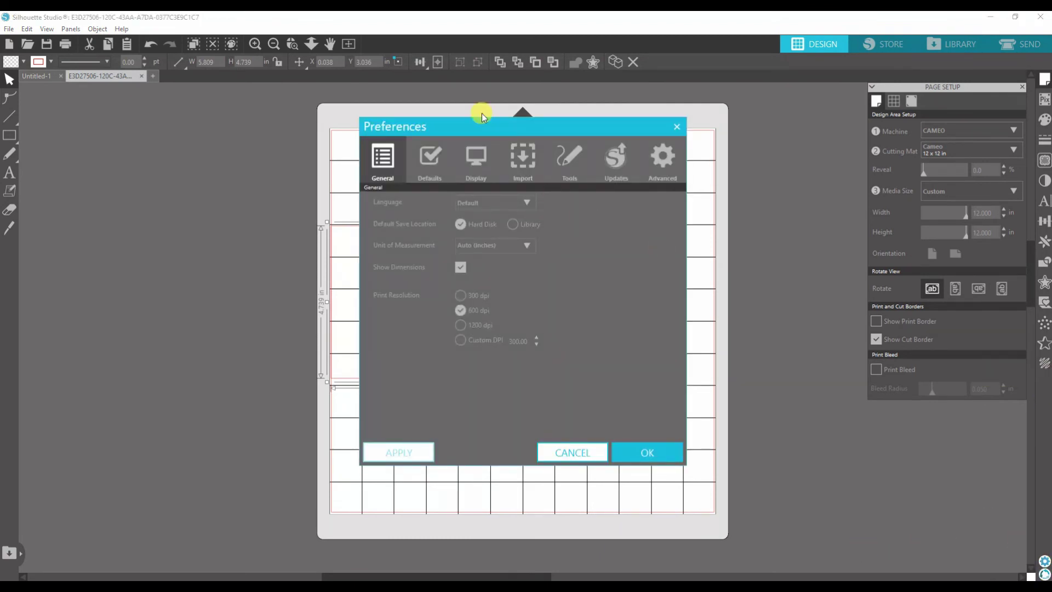
left_click(477, 159)
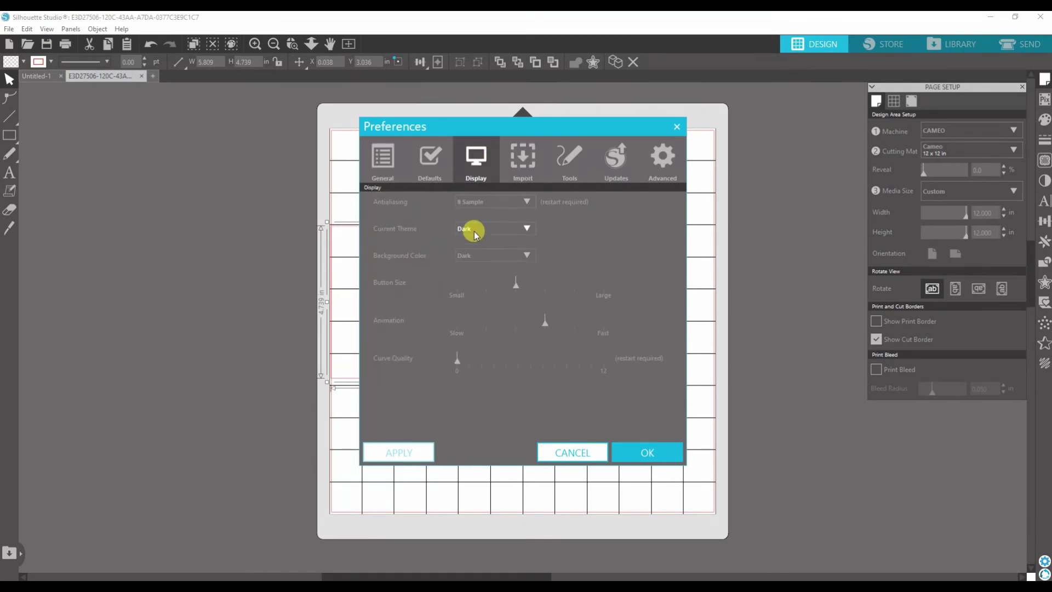
left_click(468, 256)
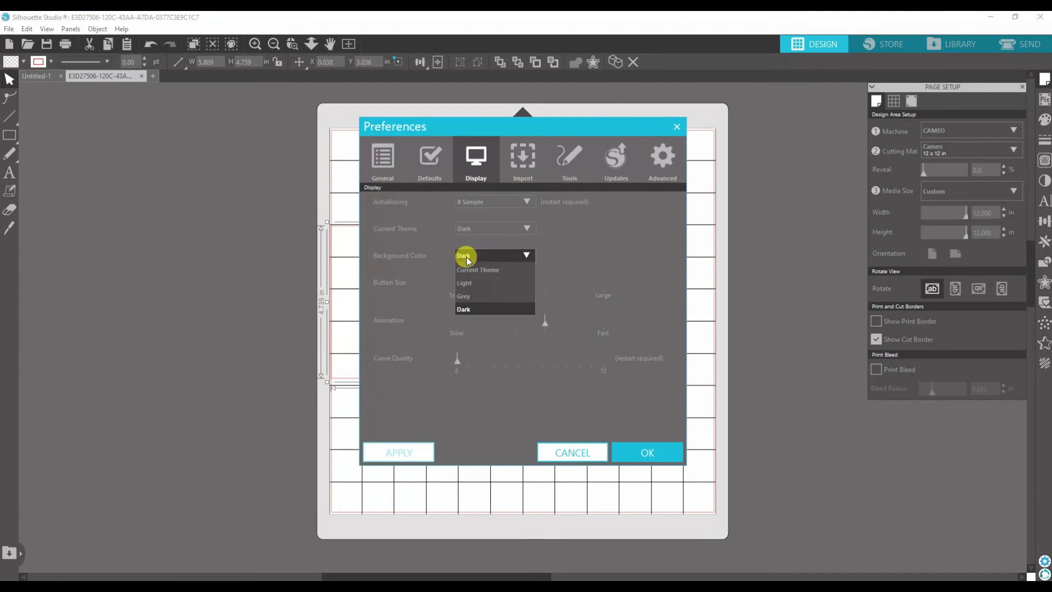
left_click(468, 282)
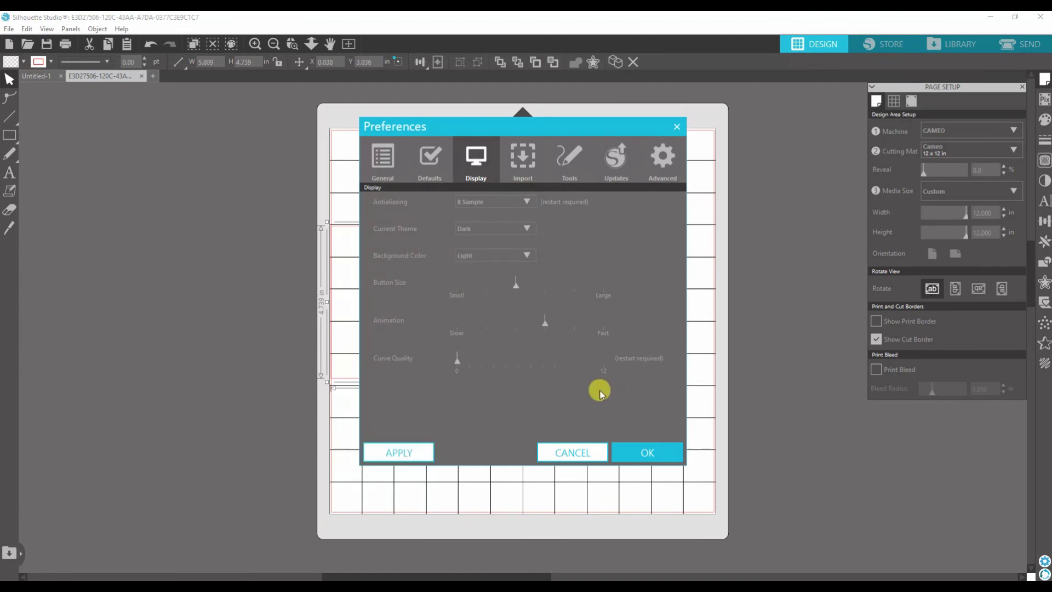
left_click(646, 450)
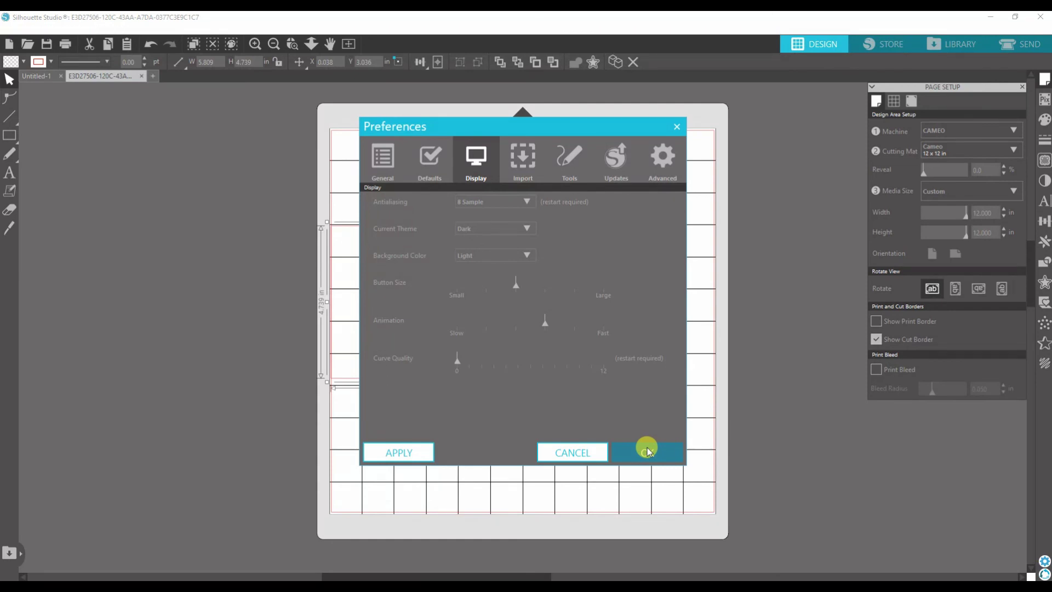
left_click(1044, 563)
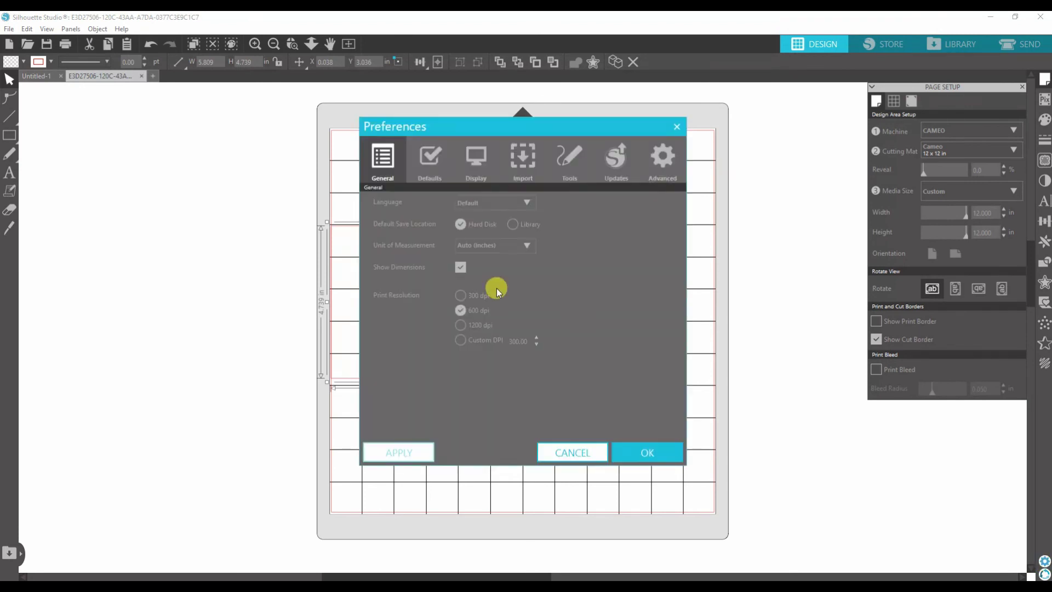
left_click(469, 169)
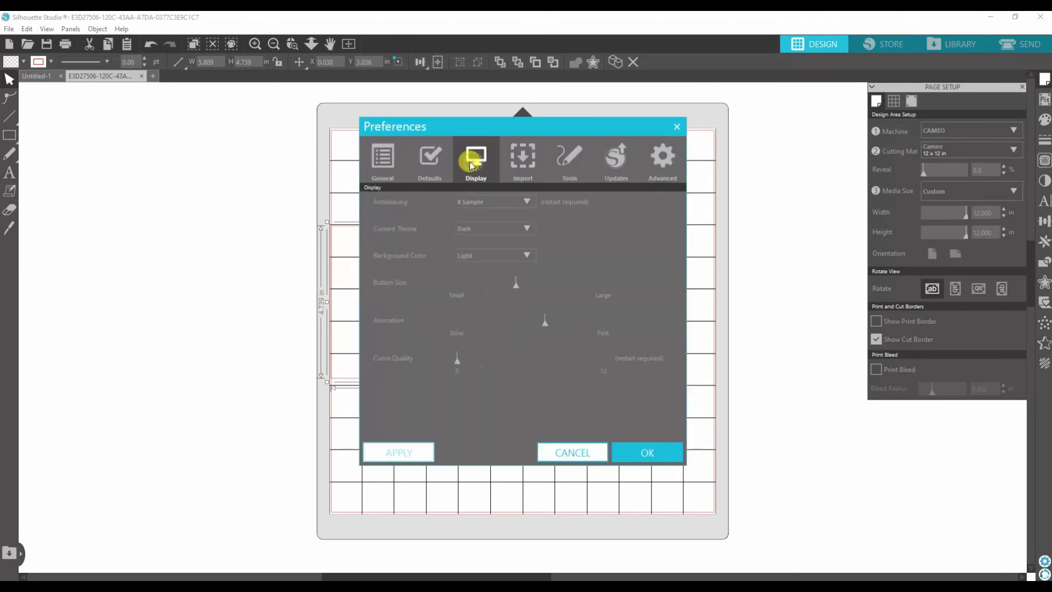
left_click(489, 252)
left_click(488, 308)
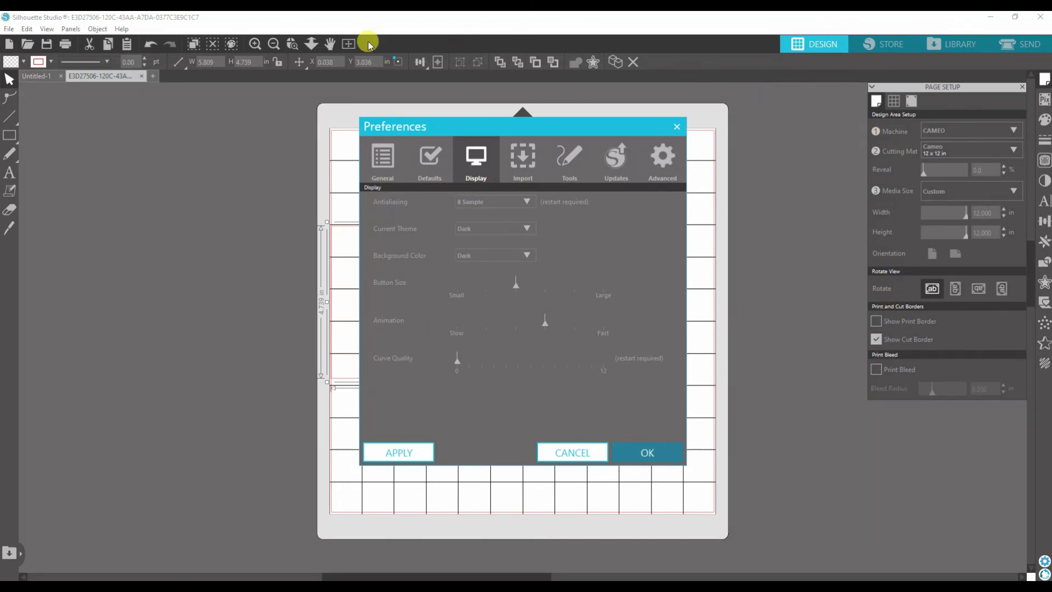
left_click(656, 456)
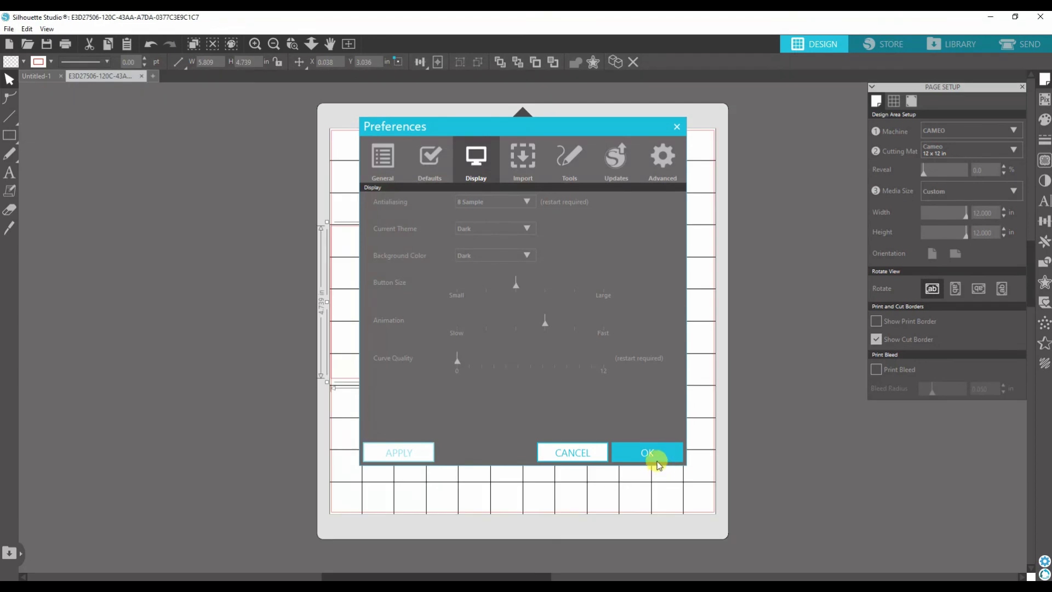